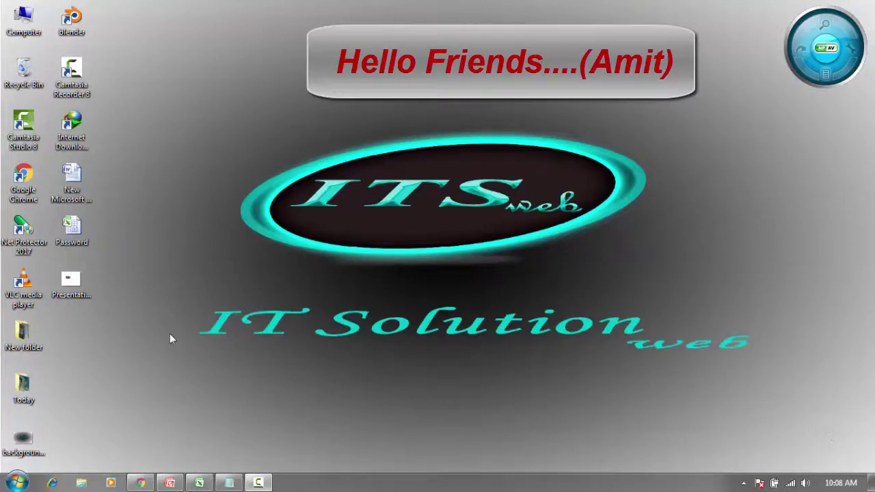
# Step: Open Password.xlsx and confirm cell D19 can't be edited because the sheet is protected
pyautogui.doubleClick(71, 229)
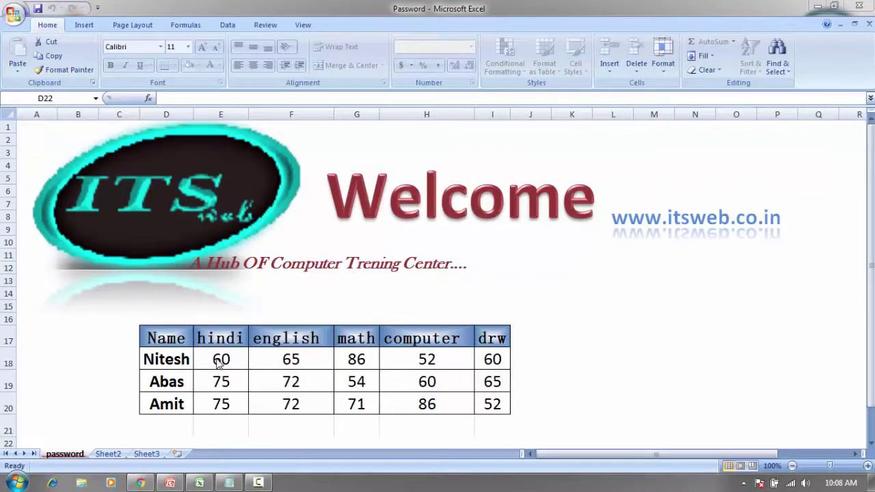
pyautogui.press('Up')
pyautogui.press('Up')
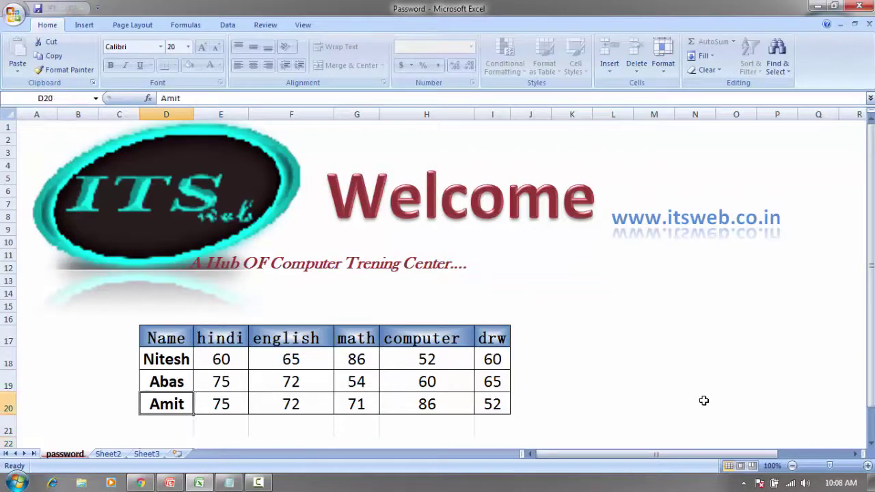
pyautogui.press('Up')
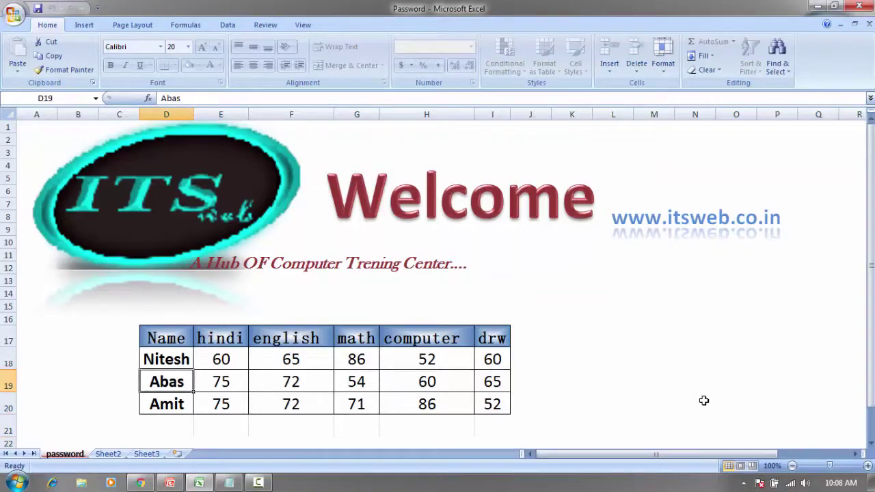
pyautogui.press('Delete')
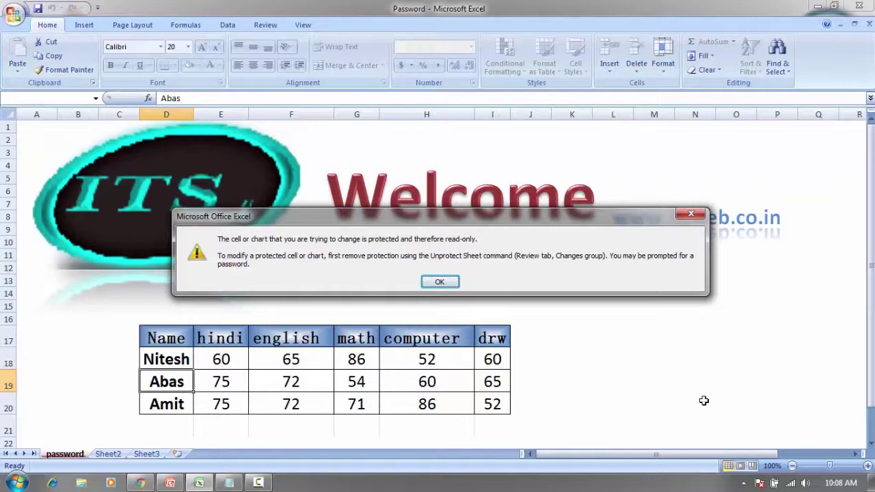
pyautogui.press('Return')
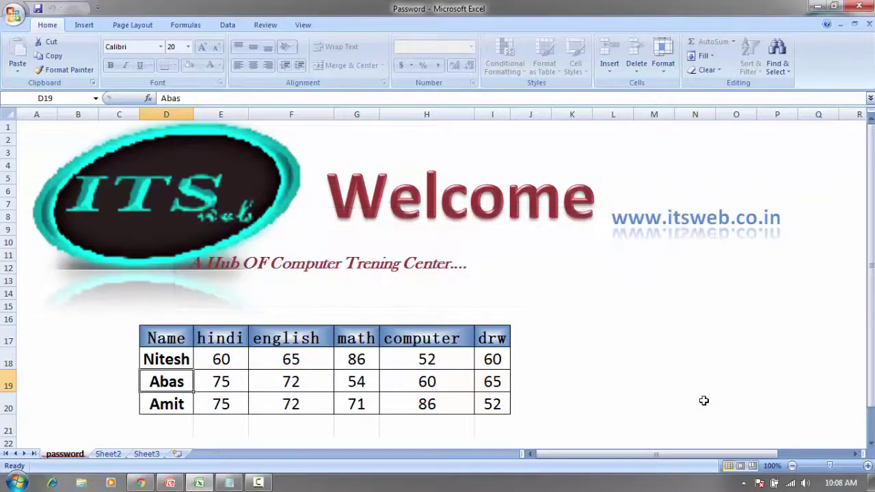
pyautogui.click(265, 24)
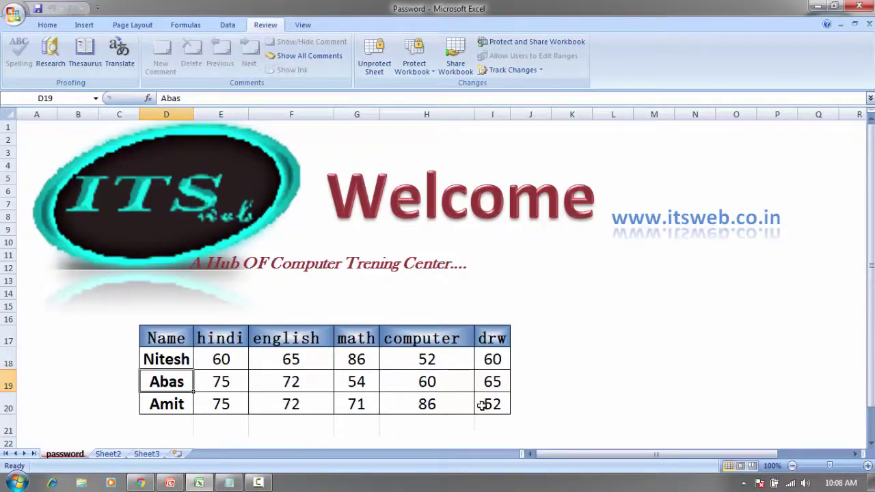
# Step: Close Excel, subscribe to I.T.S WEB on YouTube with notifications on, and minimise Chrome
pyautogui.click(859, 8)
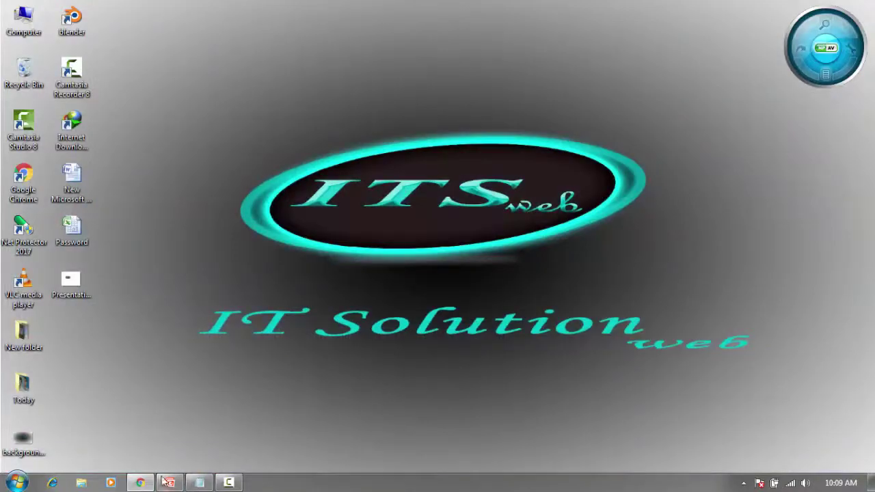
pyautogui.click(140, 482)
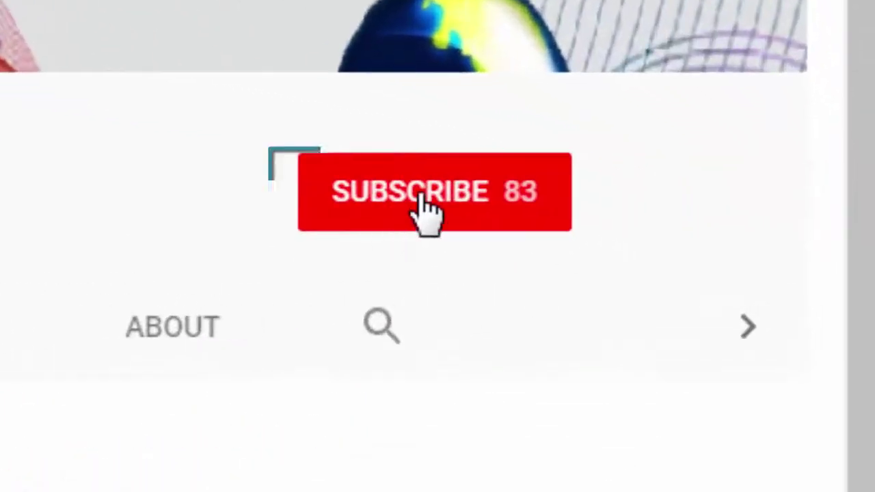
pyautogui.click(423, 206)
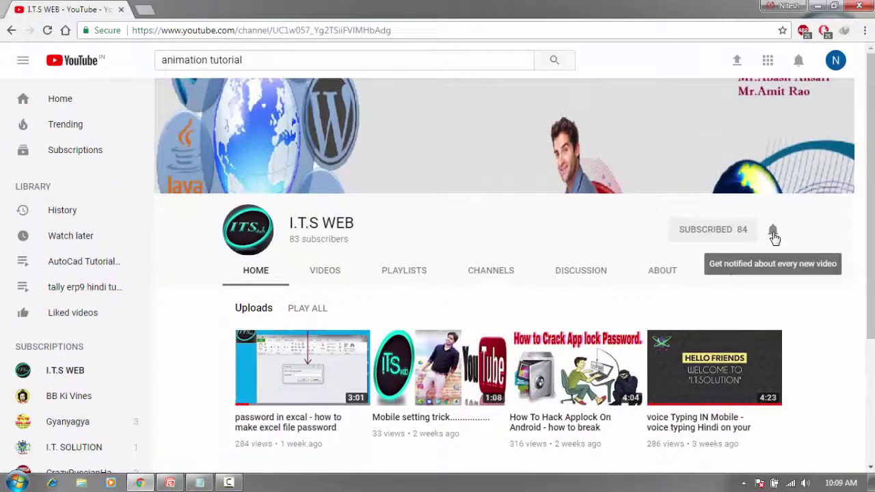
pyautogui.click(773, 232)
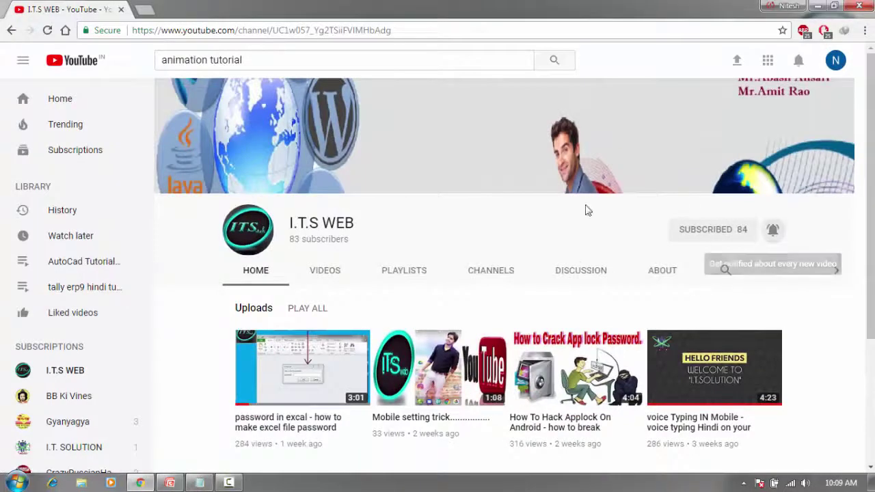
pyautogui.click(814, 6)
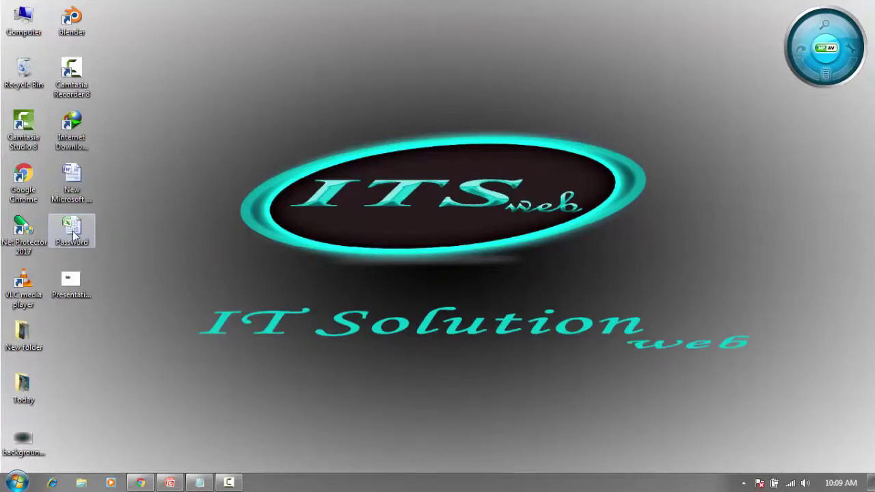
# Step: Open Control Panel from the Start menu and list all its items as Small icons
pyautogui.click(73, 233)
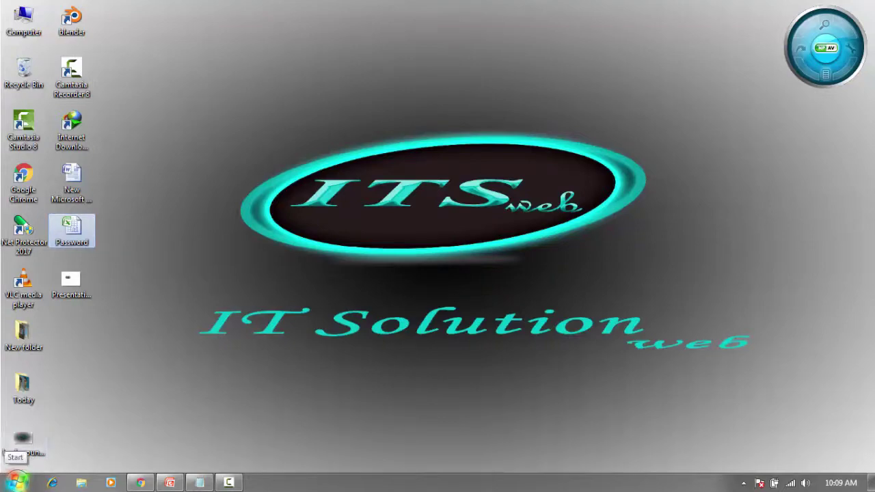
pyautogui.click(5, 486)
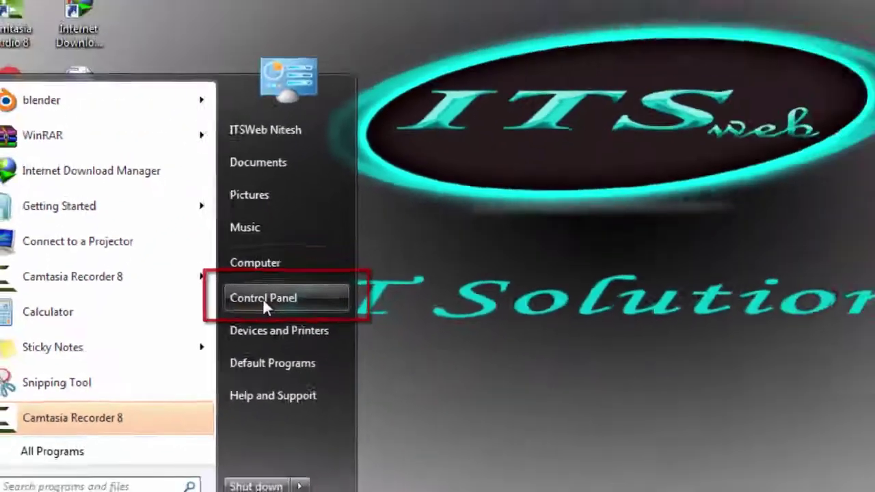
pyautogui.click(509, 236)
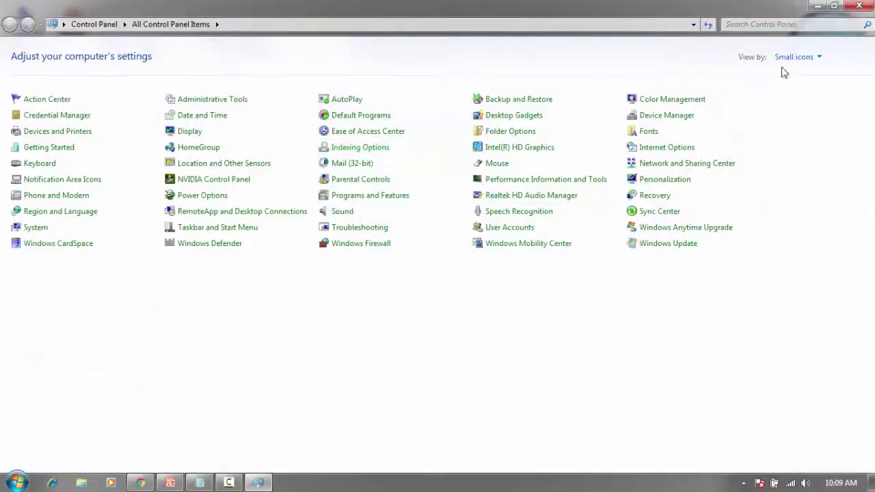
pyautogui.click(794, 58)
pyautogui.click(789, 72)
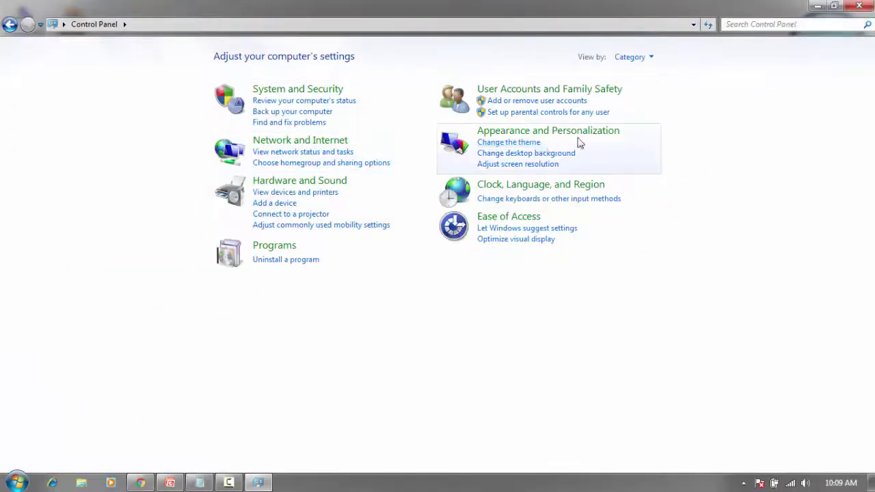
pyautogui.click(638, 59)
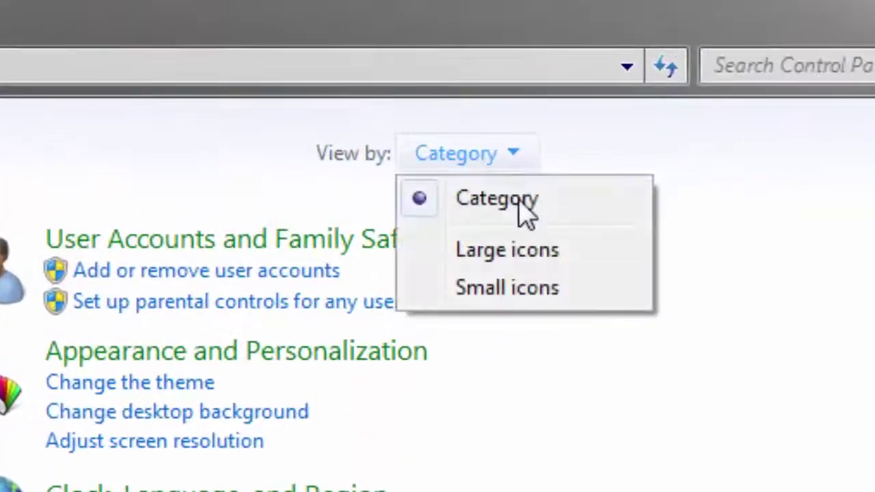
pyautogui.click(507, 289)
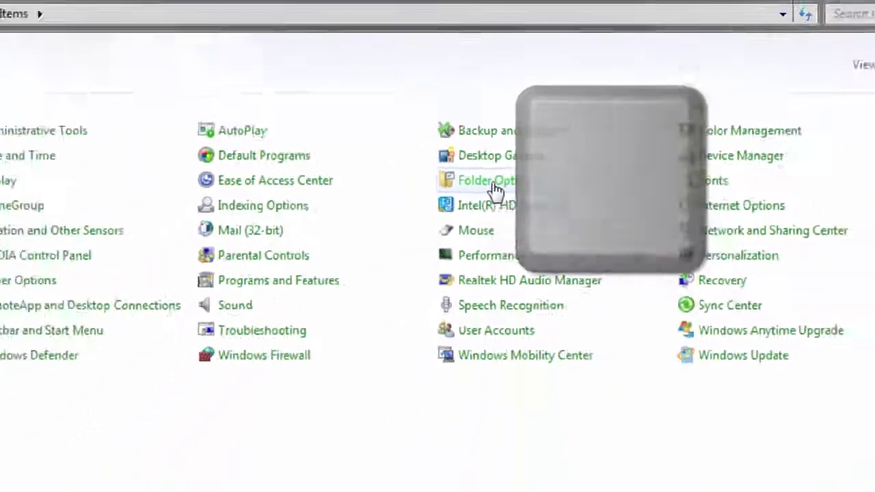
# Step: In Folder Options' View settings, uncheck 'Hide extensions for known file types' and apply it
pyautogui.click(493, 185)
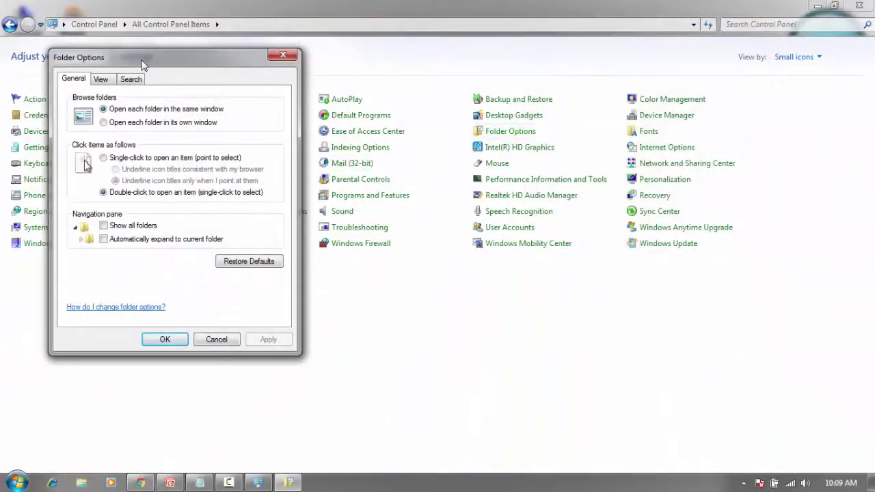
pyautogui.moveTo(143, 65); pyautogui.dragTo(401, 59)
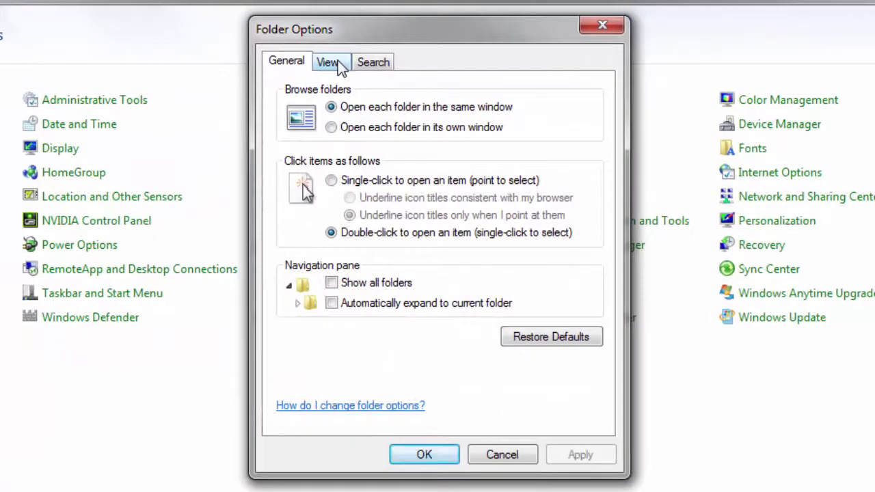
pyautogui.click(328, 62)
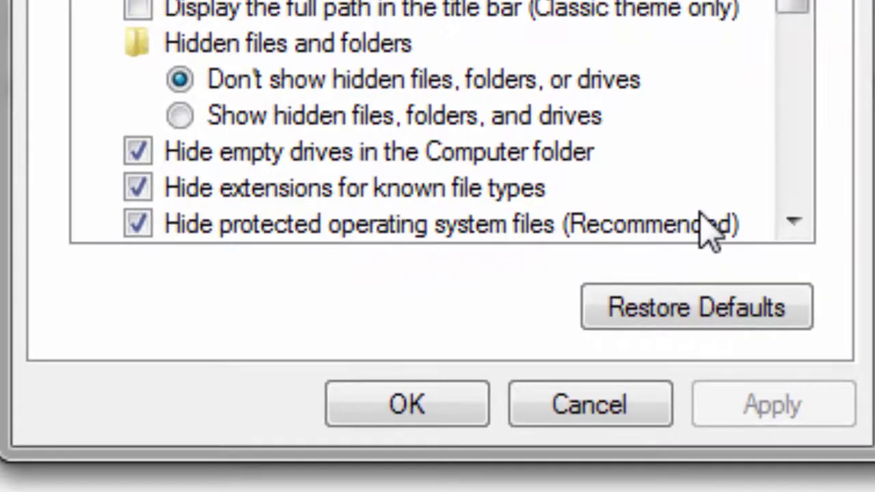
pyautogui.click(153, 196)
pyautogui.click(748, 410)
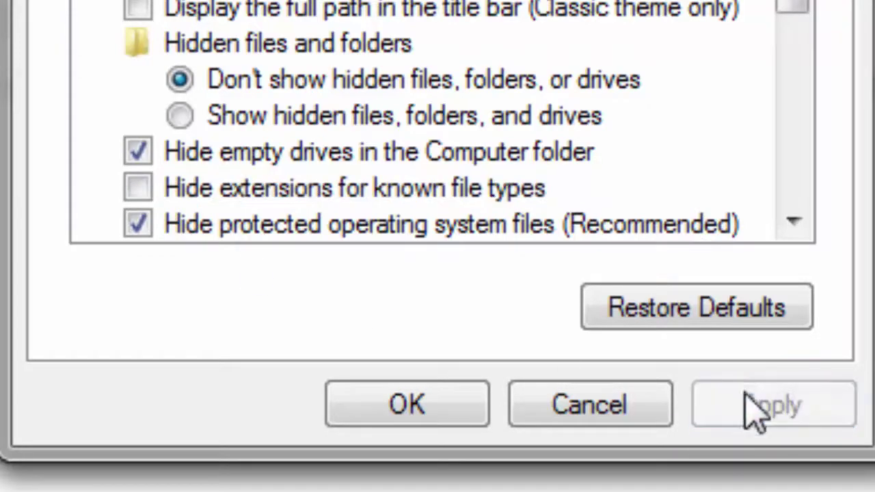
pyautogui.click(408, 404)
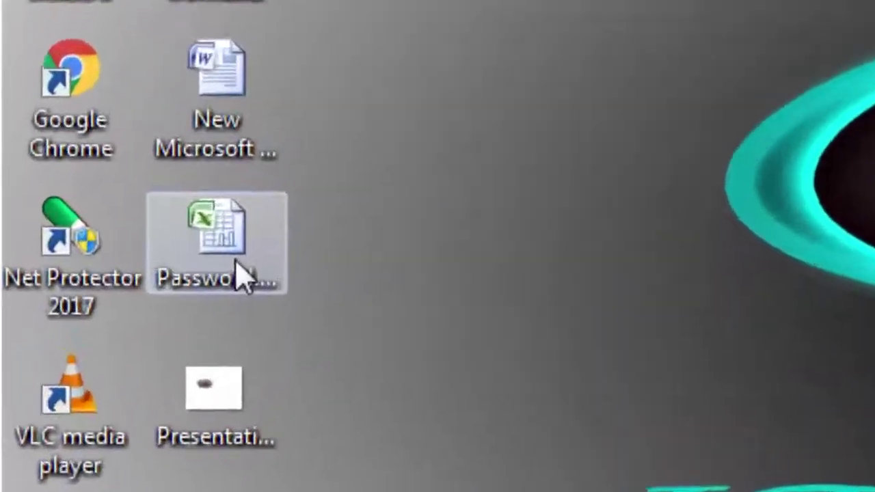
# Step: Rename the desktop file Password.xlsx to Password.zip by replacing its extension
pyautogui.click(239, 277)
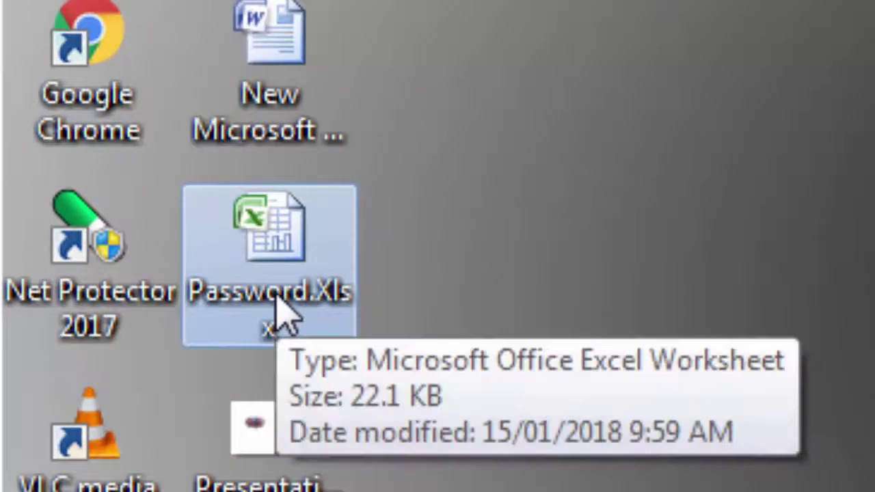
pyautogui.moveTo(269, 266)
pyautogui.click(292, 325)
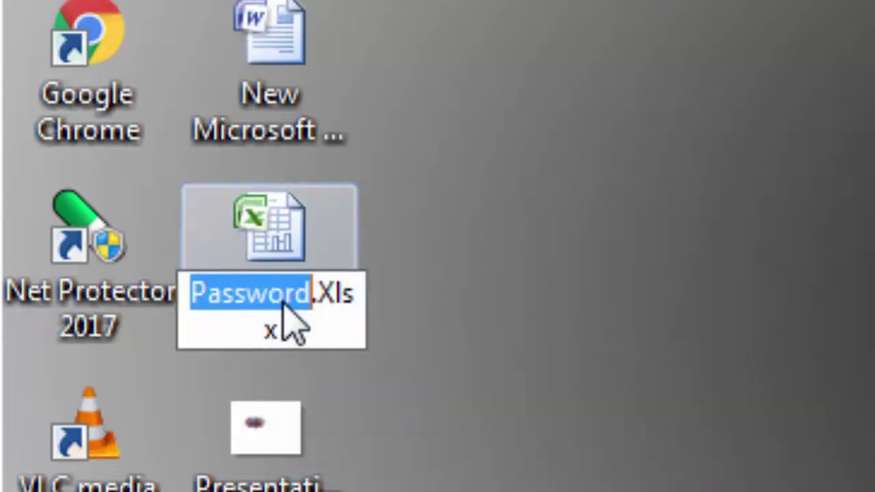
pyautogui.press('F2')
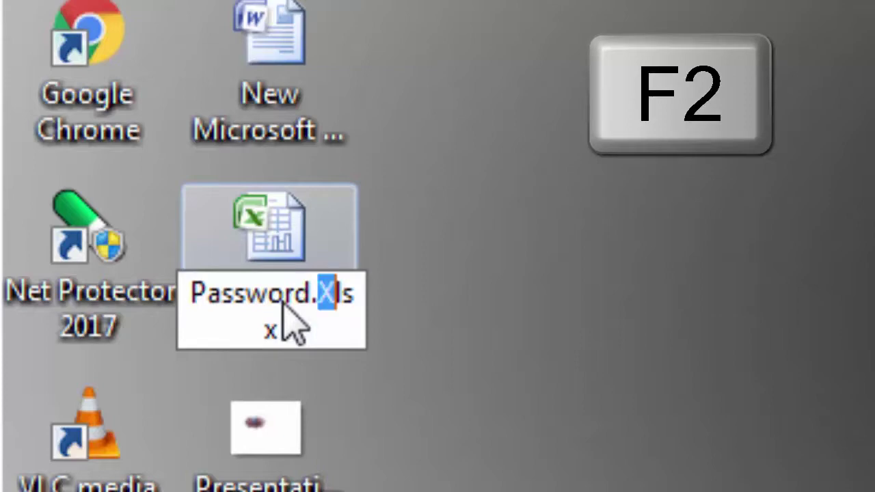
pyautogui.hotkey('shift', 'Right')
pyautogui.hotkey('shift', 'Right')
pyautogui.hotkey('shift', 'Right')
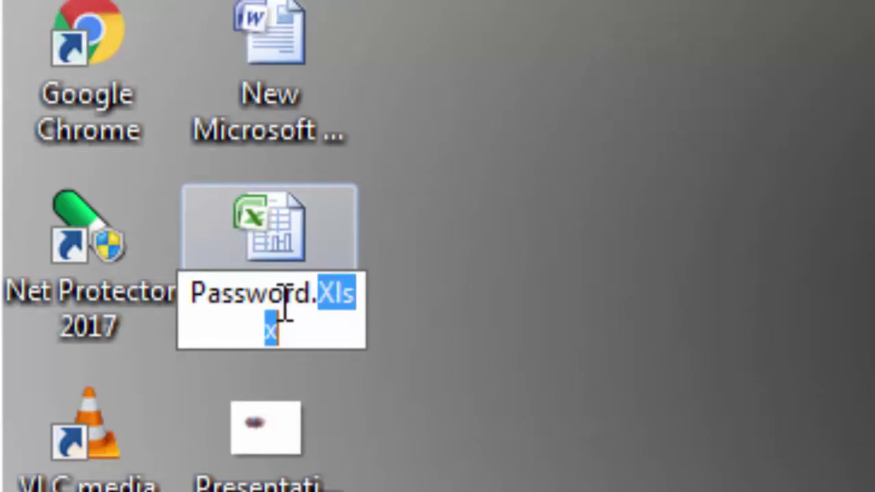
pyautogui.write('zi')
pyautogui.write('p')
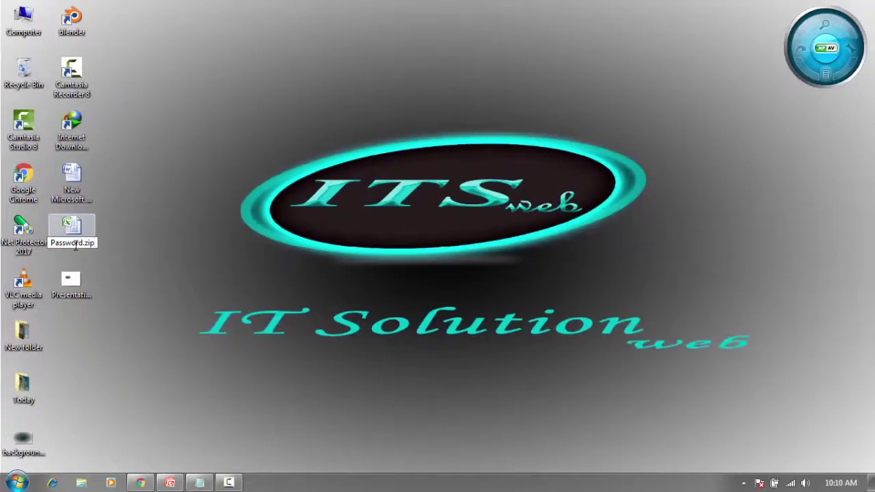
pyautogui.press('Return')
pyautogui.press('Return')
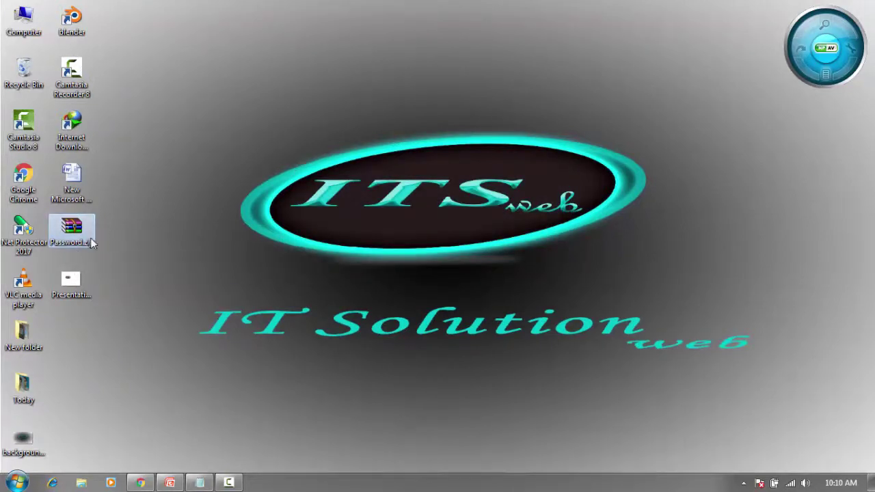
# Step: Open Password.zip in WinRAR, browse to xl\worksheets and select sheet1.xml, sheet2.xml and sheet3.xml
pyautogui.doubleClick(72, 229)
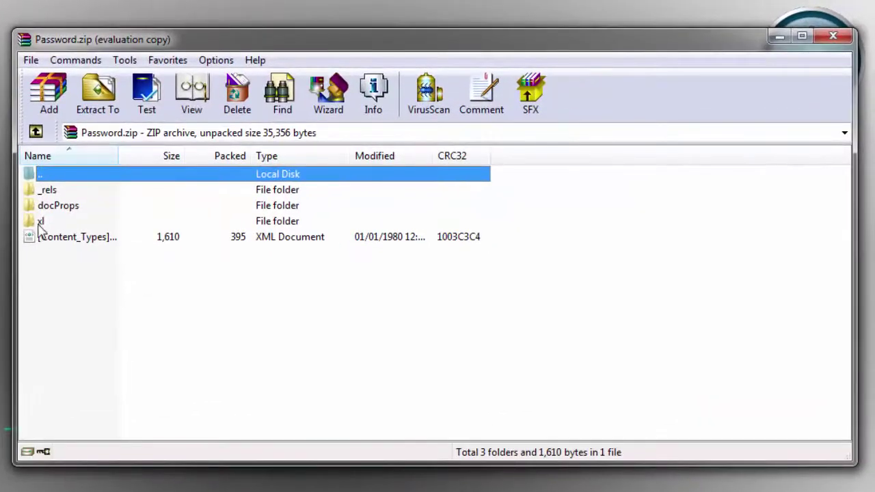
pyautogui.click(40, 222)
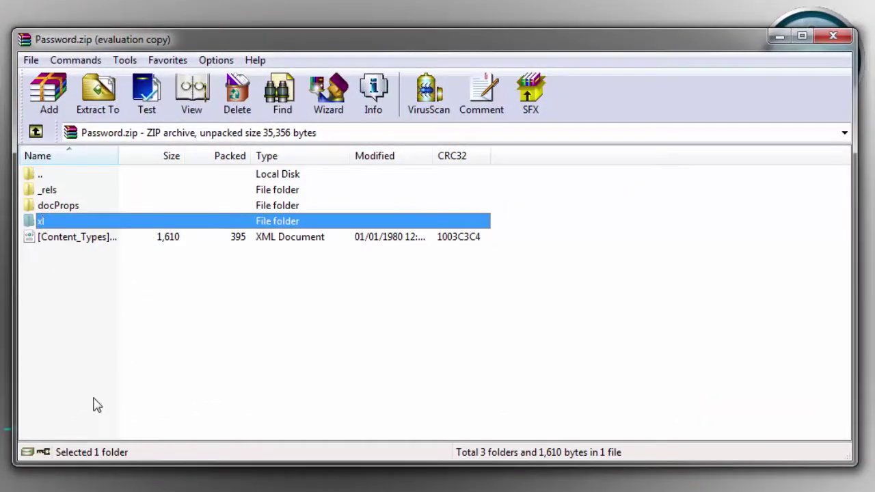
pyautogui.doubleClick(53, 224)
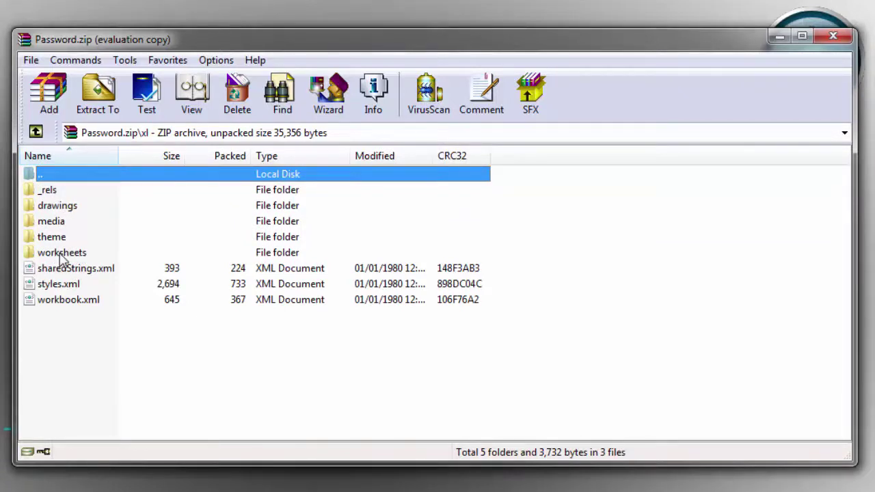
pyautogui.doubleClick(62, 253)
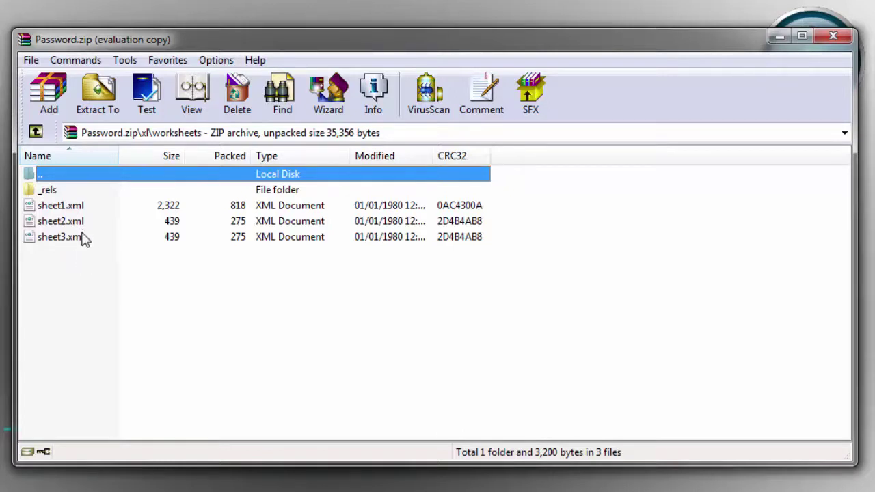
pyautogui.moveTo(73, 263); pyautogui.dragTo(65, 196)
pyautogui.rightClick(66, 214)
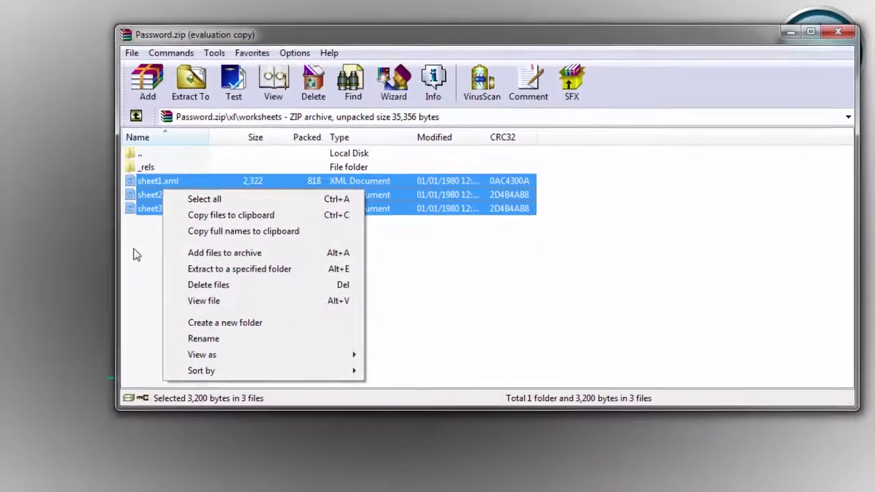
# Step: Copy sheet1.xml, sheet2.xml and sheet3.xml from WinRAR to the desktop, then drag sheet1.xml onto Notepad
pyautogui.click(249, 171)
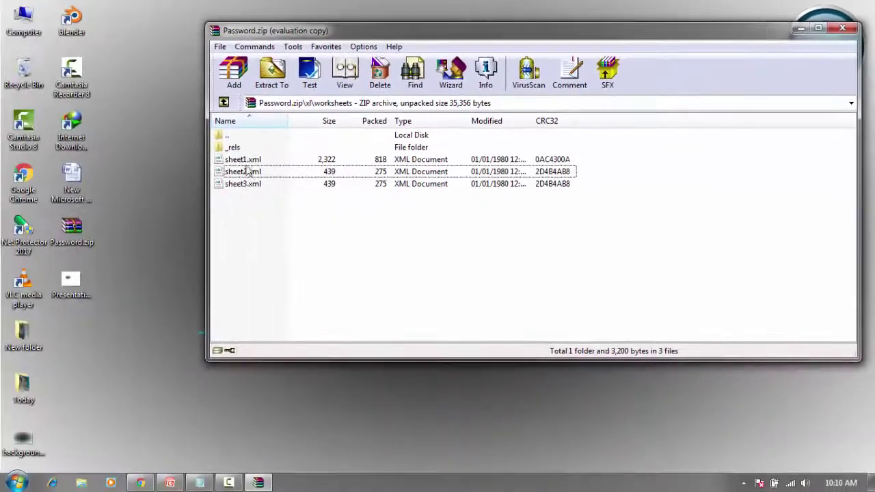
pyautogui.moveTo(263, 222)
pyautogui.mouseDown()
pyautogui.moveTo(254, 169)
pyautogui.moveTo(147, 375)
pyautogui.mouseUp()
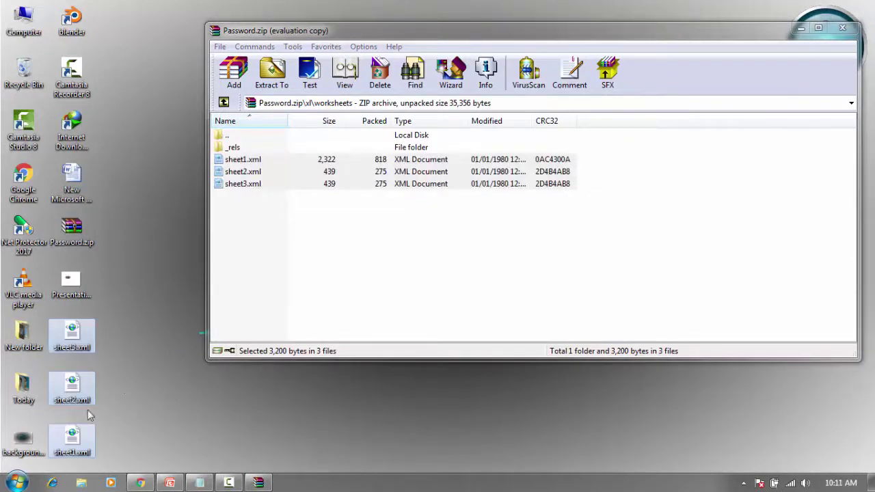
pyautogui.click(115, 376)
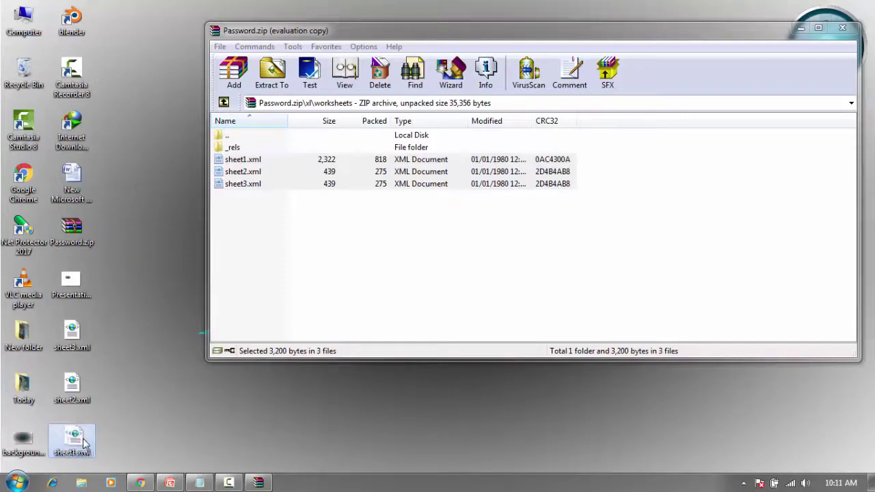
pyautogui.moveTo(83, 442); pyautogui.dragTo(200, 433)
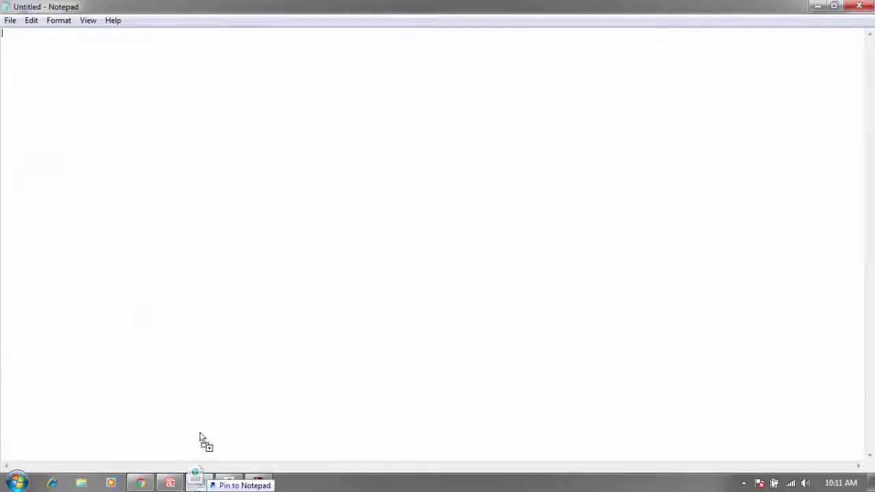
# Step: Open sheet1.xml in Notepad and search for 'pr' to locate the sheetProtection tag
pyautogui.moveTo(199, 432); pyautogui.dragTo(272, 175)
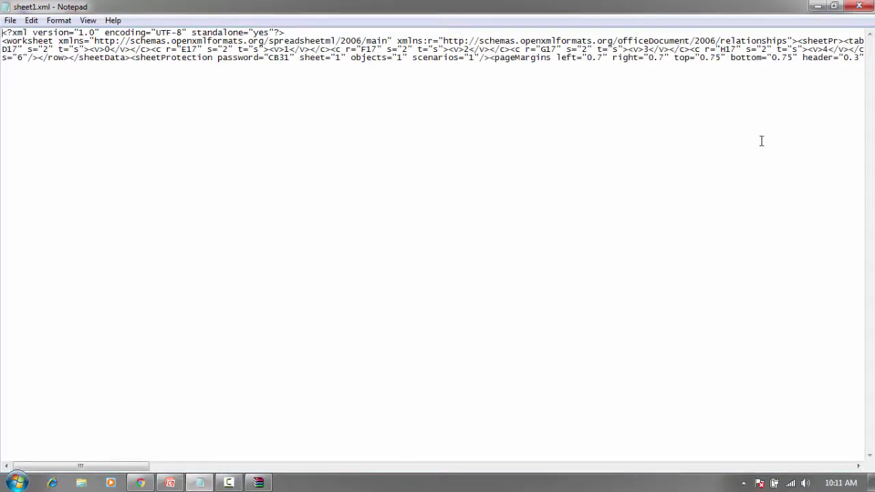
pyautogui.hotkey('ctrl', 'f')
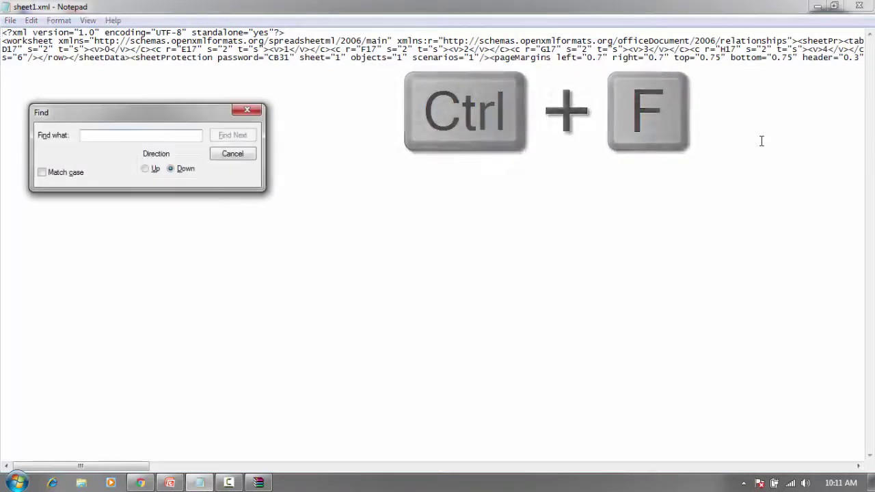
pyautogui.write('p')
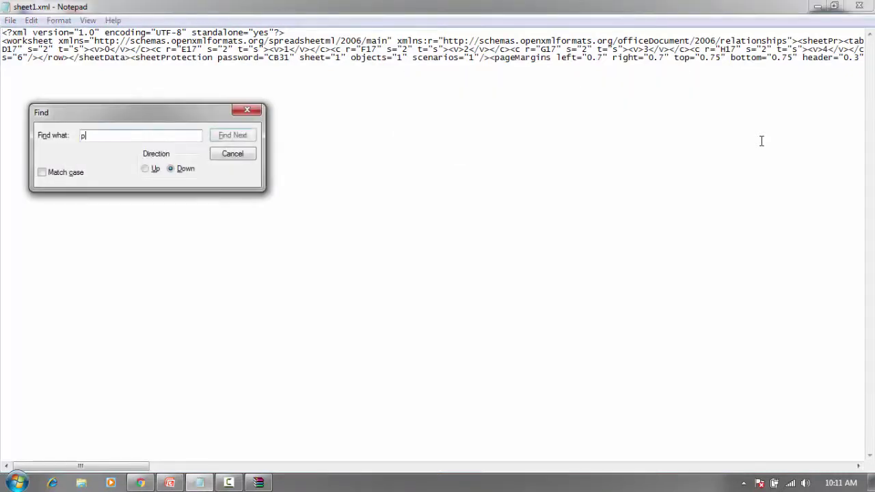
pyautogui.write('ro')
pyautogui.press('Return')
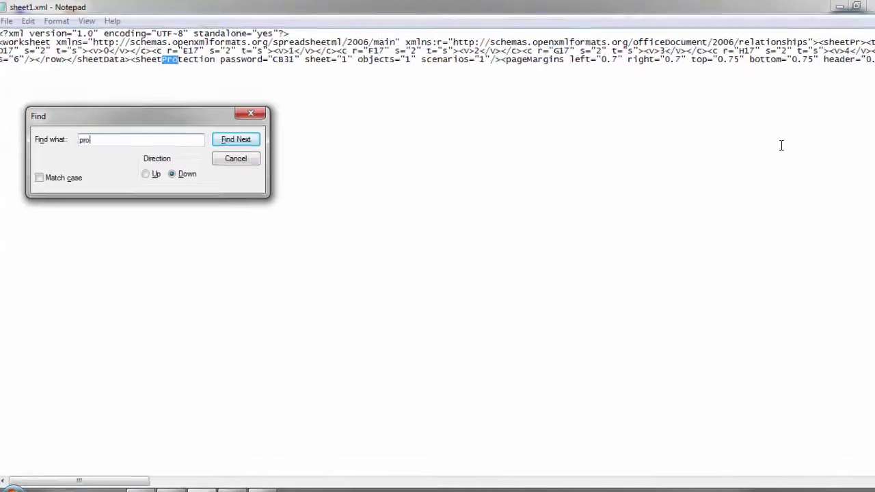
pyautogui.press('Escape')
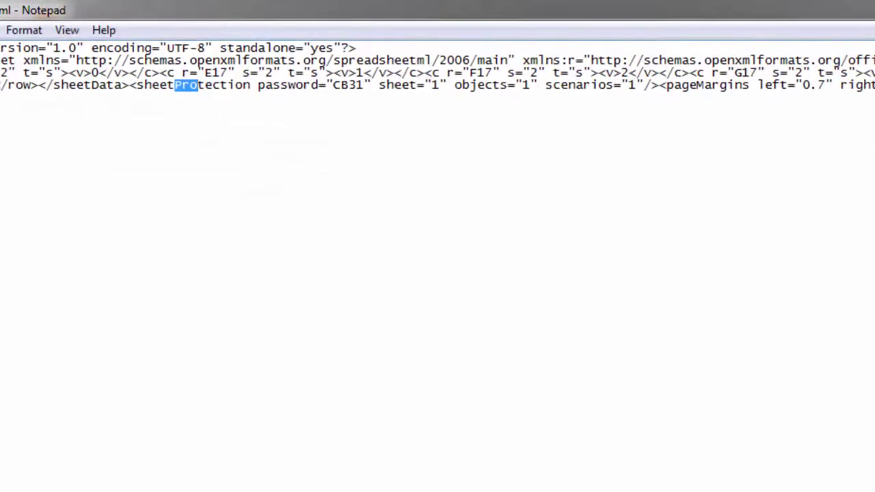
# Step: Select the whole <sheetProtection .../> element and delete it
pyautogui.moveTo(130, 85); pyautogui.dragTo(340, 93)
pyautogui.click(229, 84)
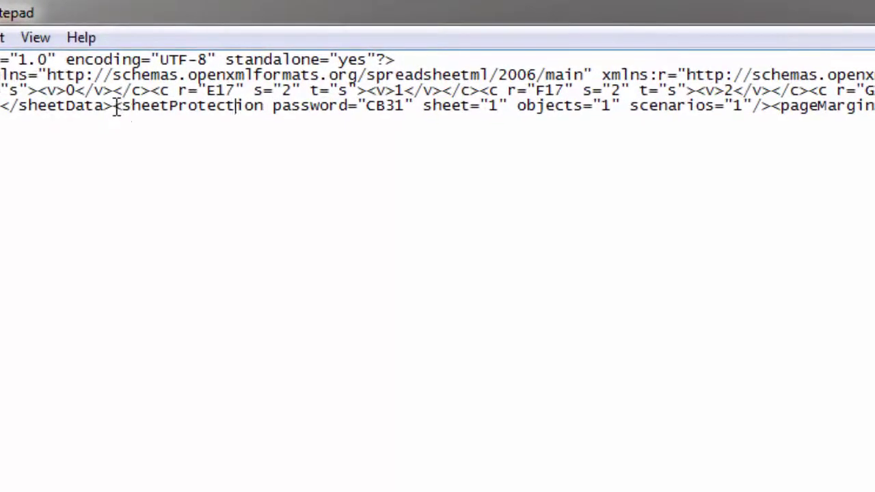
pyautogui.moveTo(120, 100); pyautogui.dragTo(774, 117)
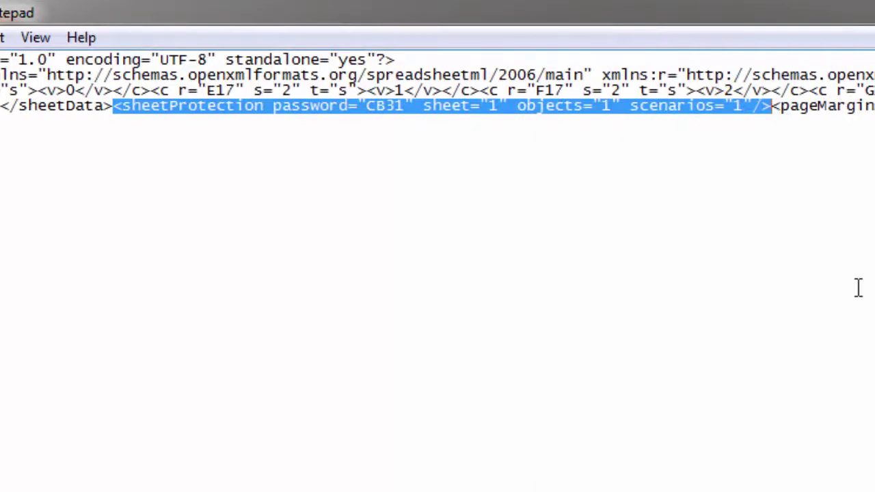
pyautogui.press('Delete')
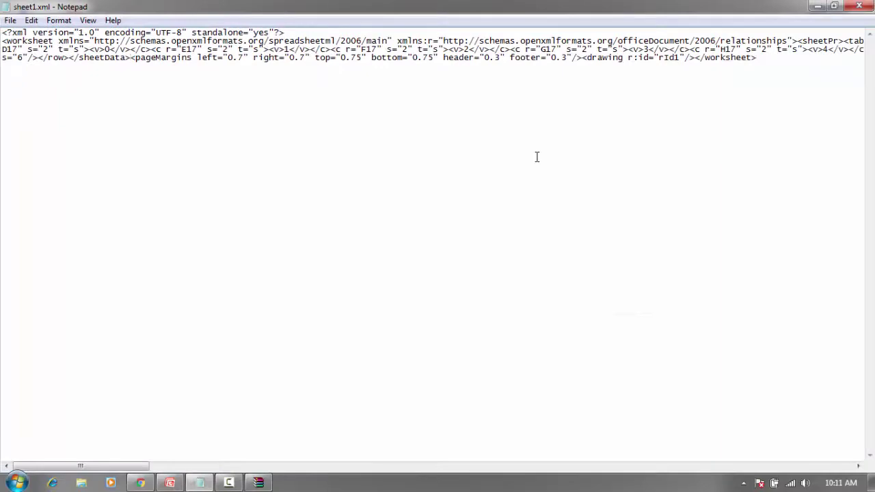
# Step: Save and close the edited sheet1.xml, add it back into Password.zip's worksheets folder, and close WinRAR
pyautogui.click(856, 7)
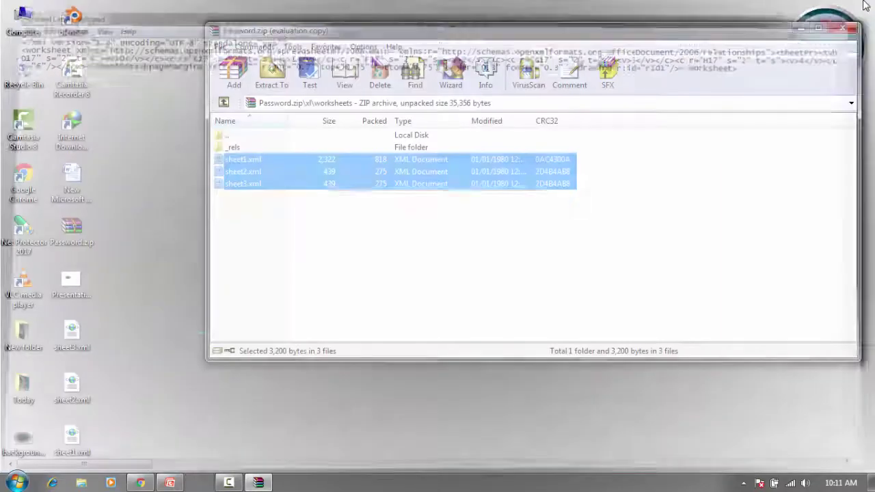
pyautogui.click(113, 414)
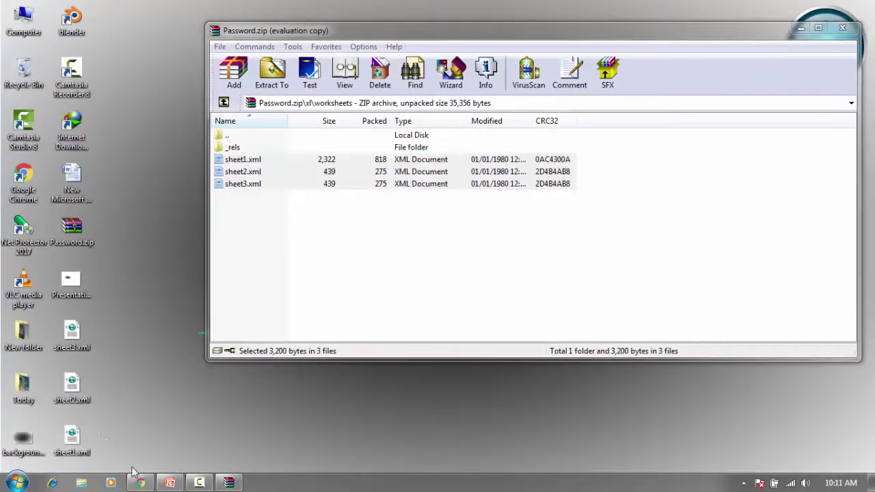
pyautogui.moveTo(123, 454)
pyautogui.mouseDown()
pyautogui.moveTo(63, 412)
pyautogui.moveTo(73, 333)
pyautogui.moveTo(479, 235)
pyautogui.mouseUp()
pyautogui.click(545, 313)
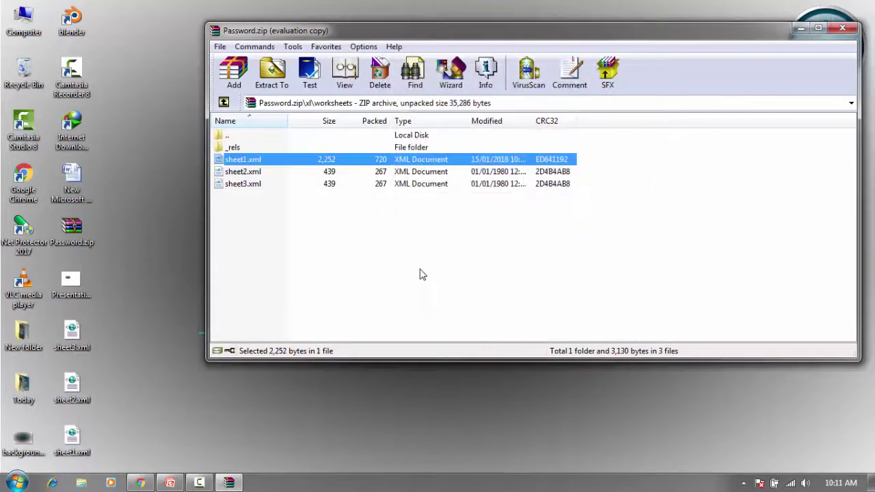
pyautogui.click(842, 28)
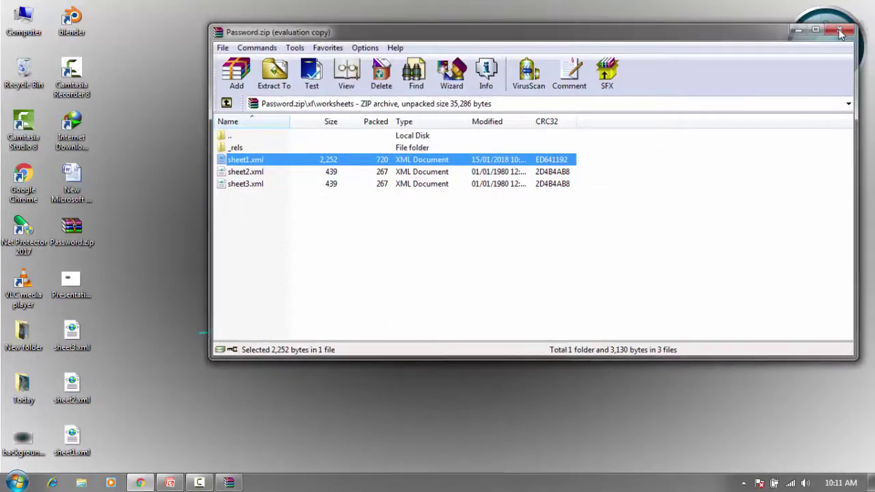
# Step: Delete the three sheet XML copies from the desktop
pyautogui.moveTo(111, 321); pyautogui.dragTo(61, 456)
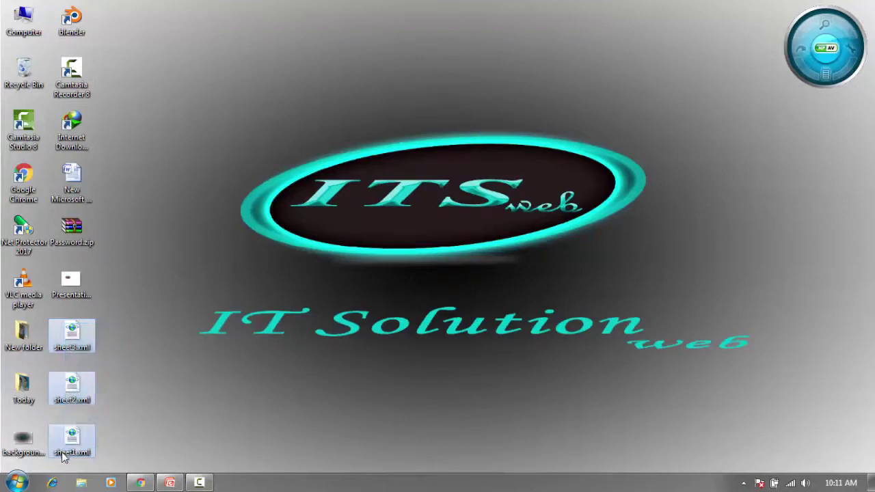
pyautogui.press('Delete')
pyautogui.press('Return')
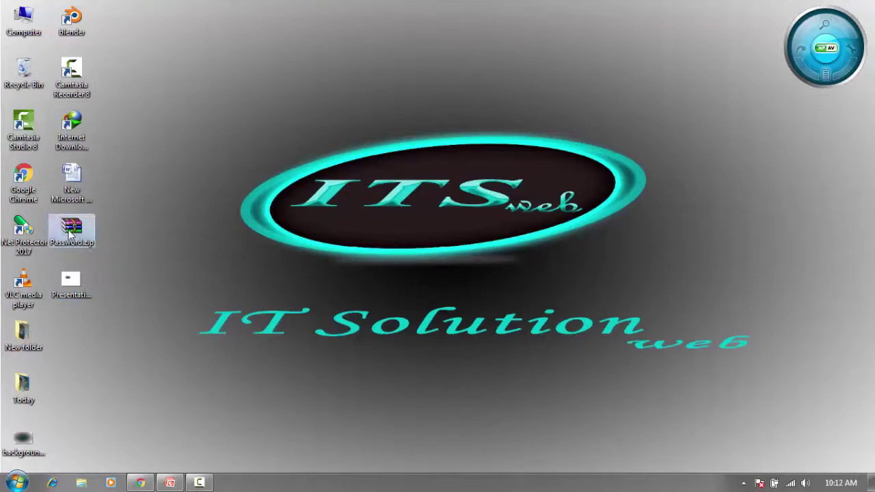
# Step: Rename Password.zip back to Password.xlsx
pyautogui.press('F2')
pyautogui.press('Right')
pyautogui.write('xlsx')
pyautogui.press('Return')
pyautogui.press('Return')
# Step: Open Password.xlsx and enter 'Its' in the empty cell D21 below the marks table
pyautogui.doubleClick(71, 232)
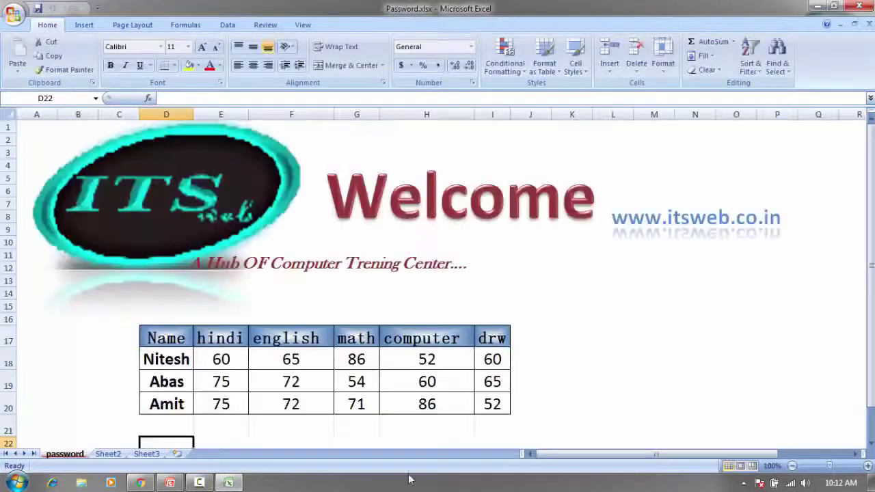
pyautogui.press('Up')
pyautogui.press('Up')
pyautogui.press('Down')
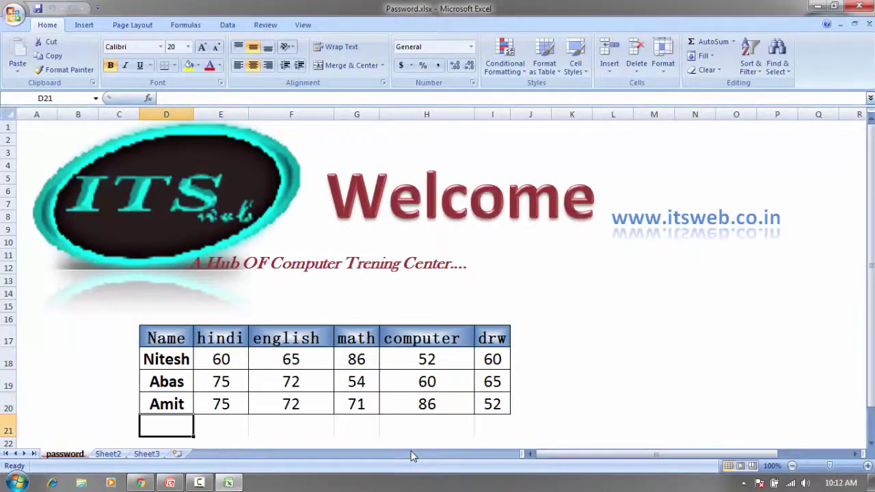
pyautogui.press('Up')
pyautogui.press('Down')
pyautogui.write('I')
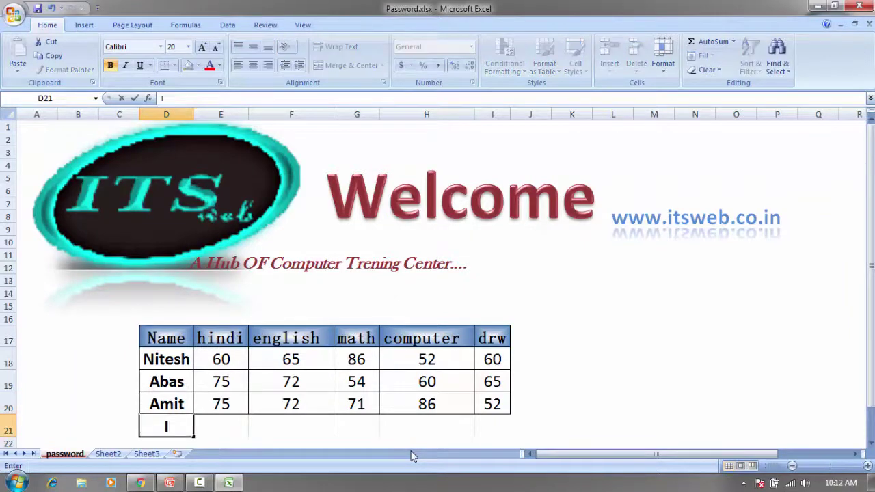
pyautogui.write('Ts')
pyautogui.press('Tab')
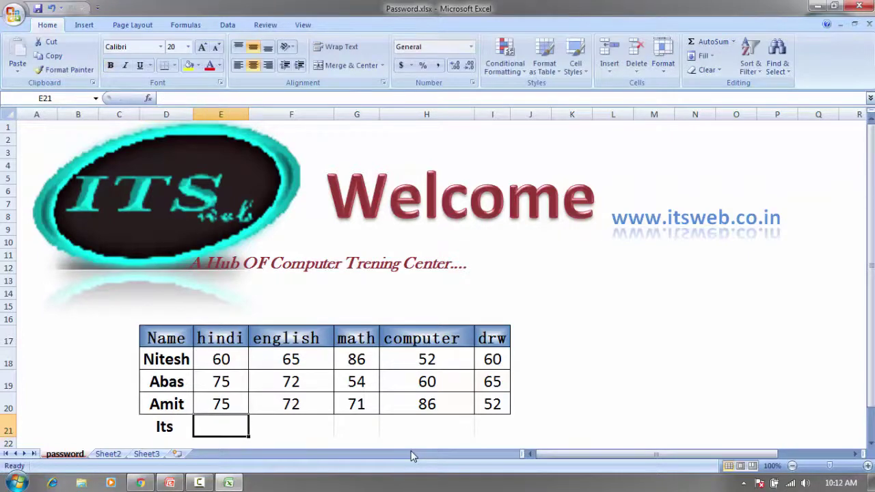
# Step: With the Review tab showing, enter 'nb' in E21 and D22
pyautogui.click(265, 24)
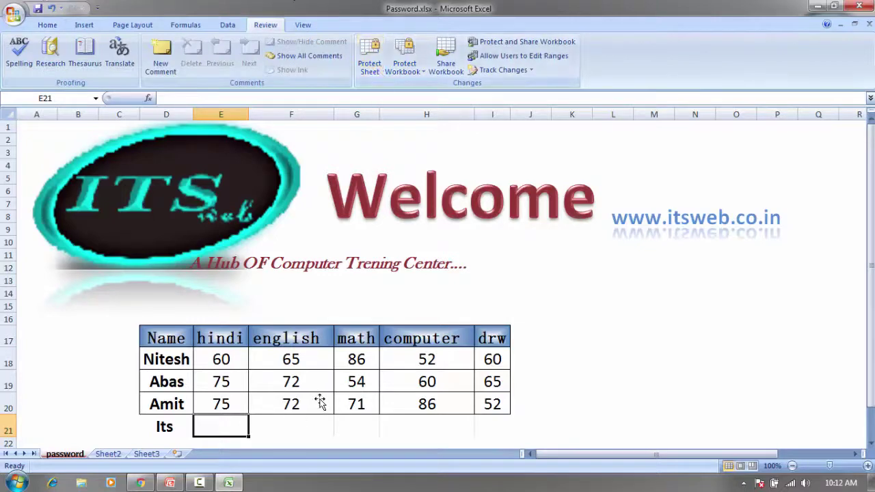
pyautogui.write('nb')
pyautogui.press('Return')
pyautogui.write('nb')
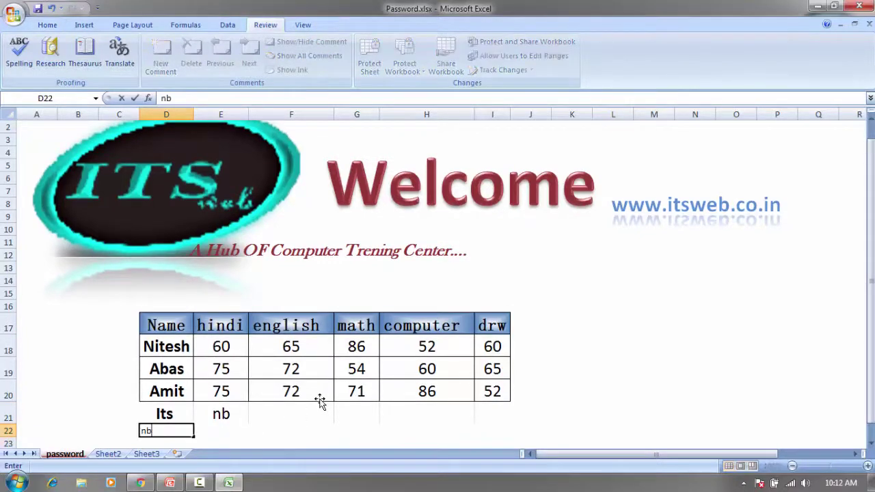
pyautogui.press('Return')
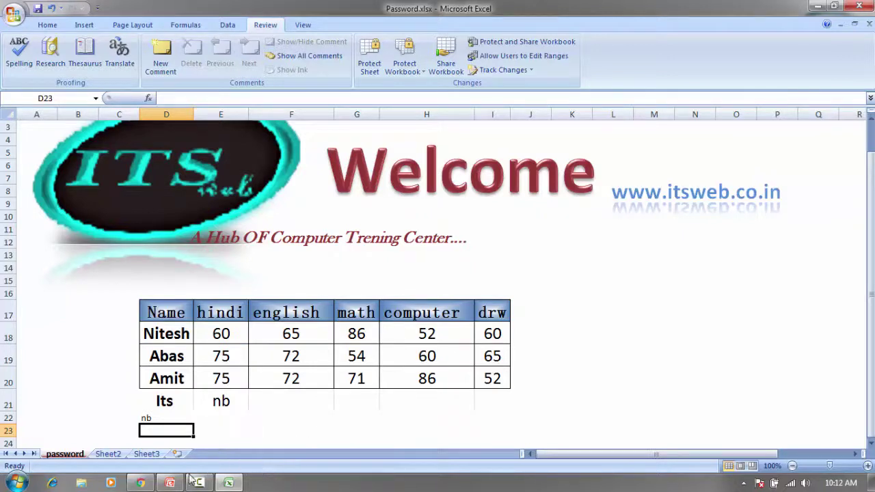
pyautogui.moveTo(170, 483)
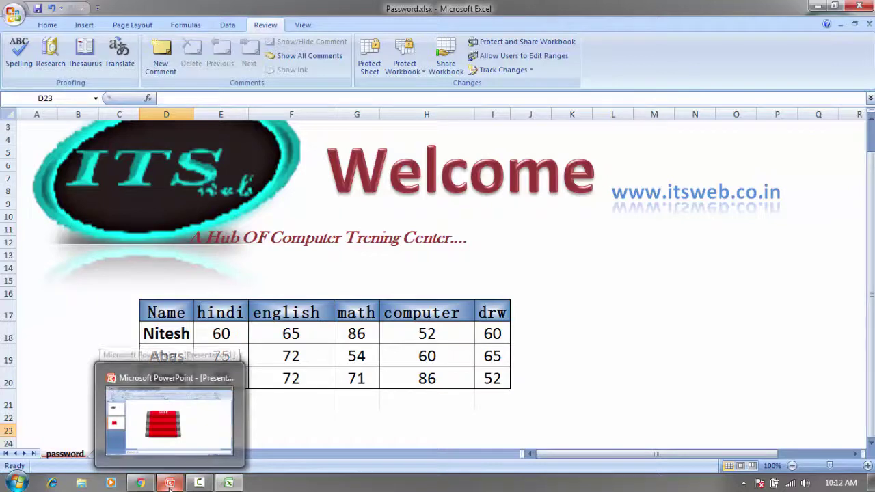
pyautogui.click(170, 483)
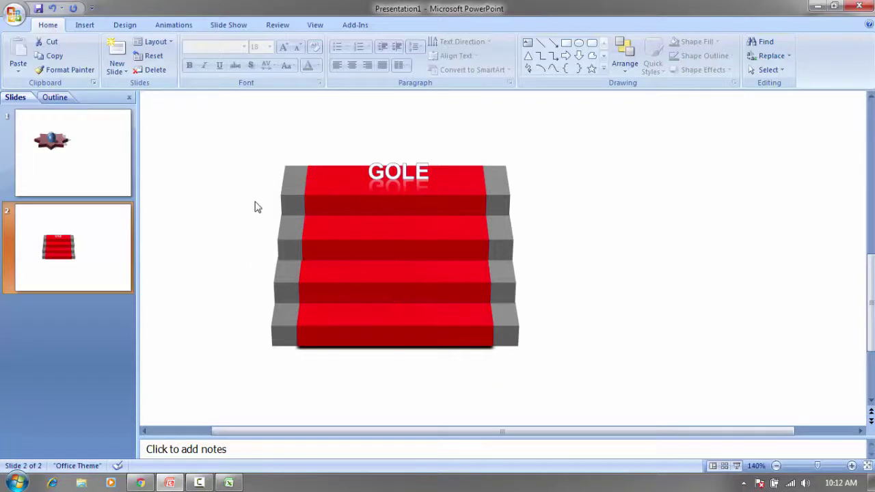
pyautogui.click(68, 164)
pyautogui.click(76, 232)
pyautogui.click(72, 164)
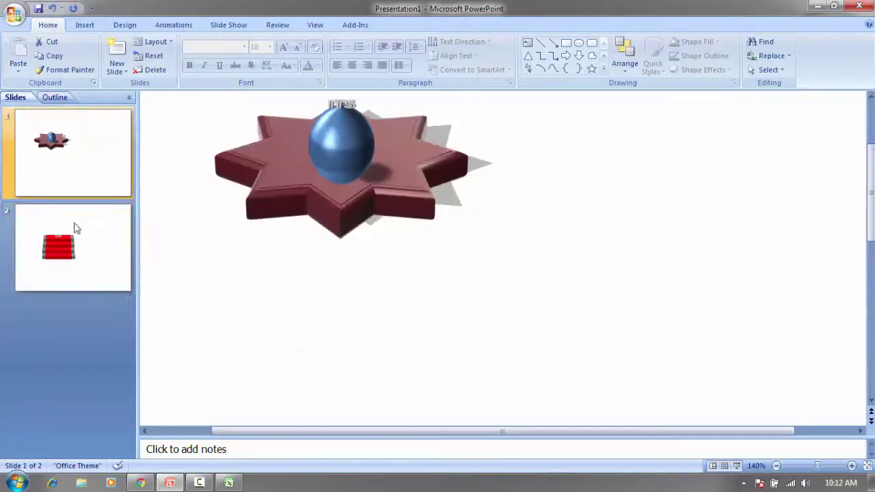
pyautogui.click(77, 225)
pyautogui.click(93, 142)
pyautogui.click(88, 235)
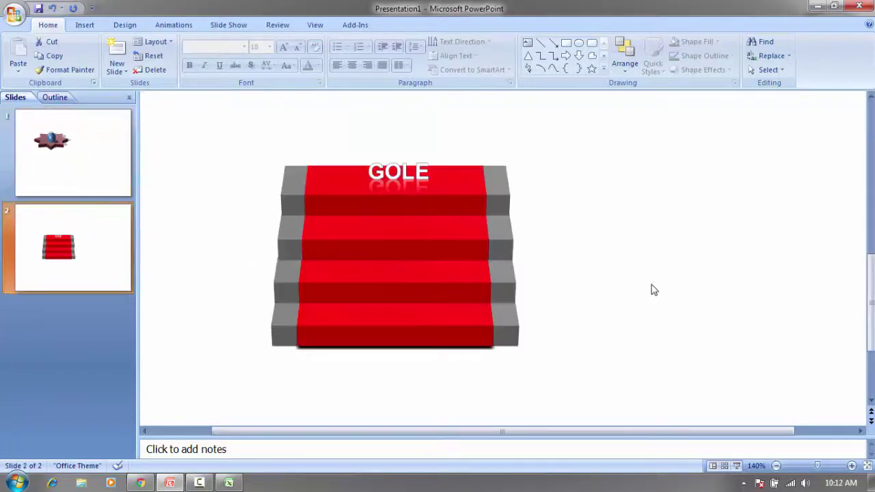
pyautogui.click(816, 7)
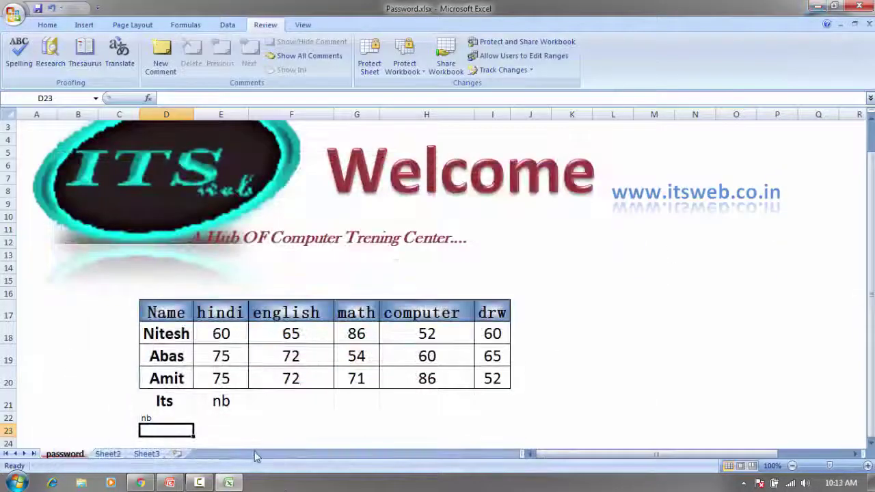